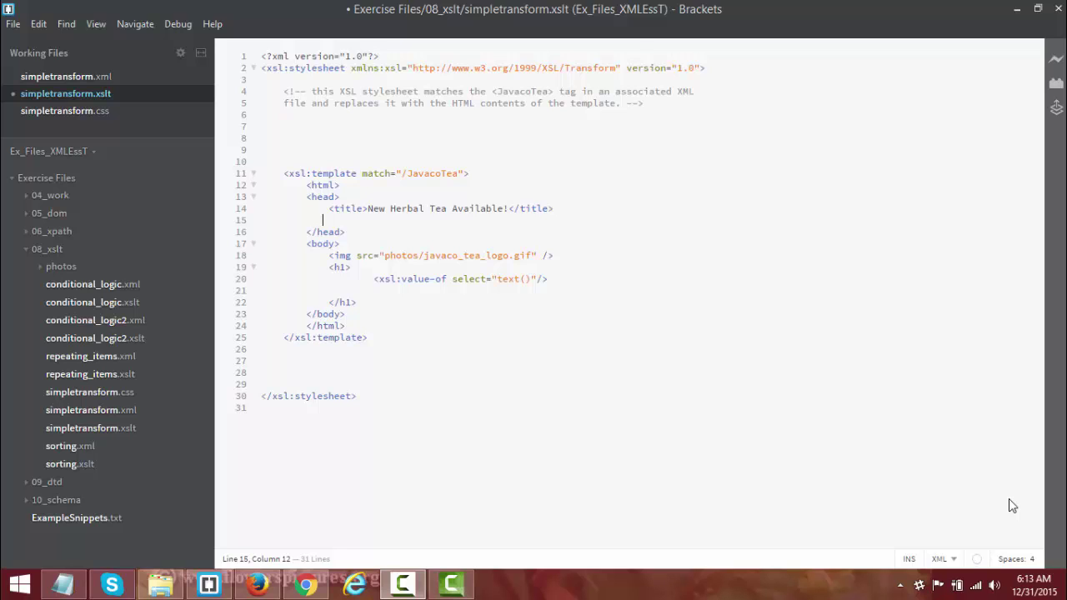
Check the page in the browser, then review the heading colour in simpletransform.css.
left_click(426, 137)
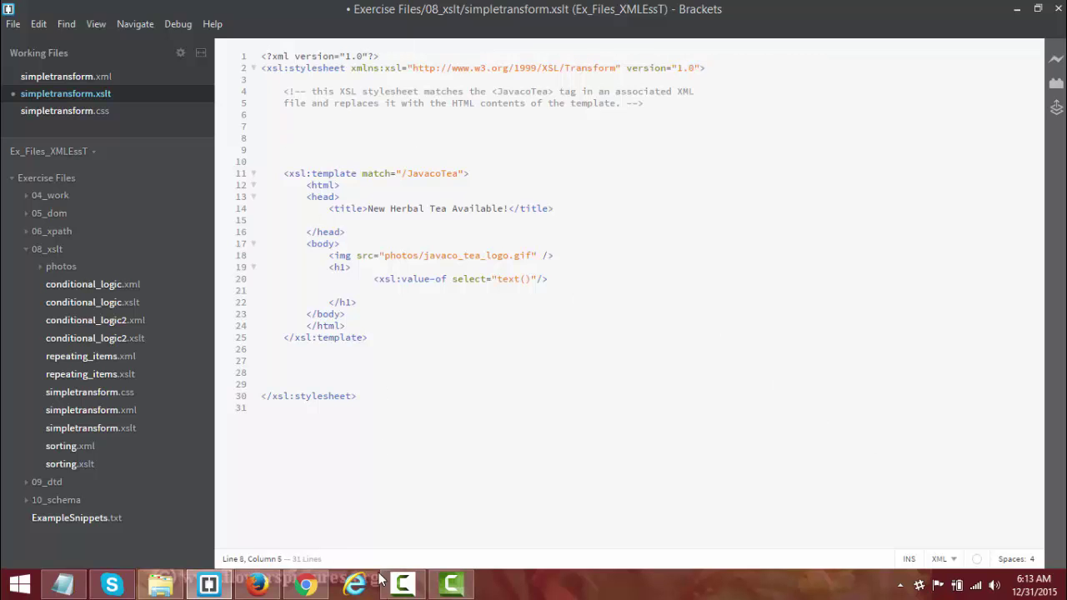
left_click(259, 583)
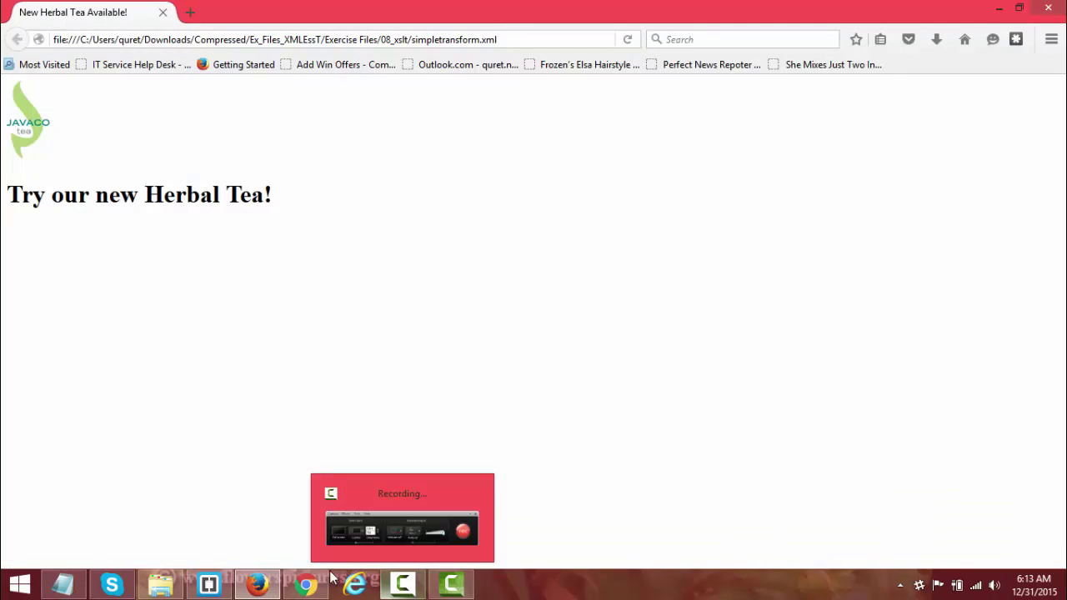
left_click(208, 584)
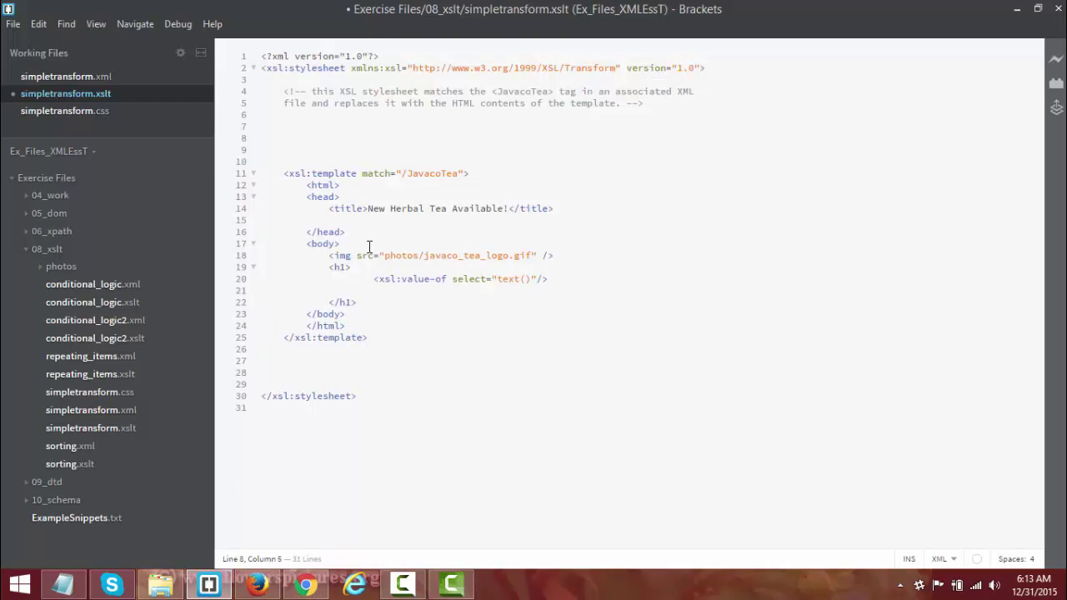
left_click(77, 110)
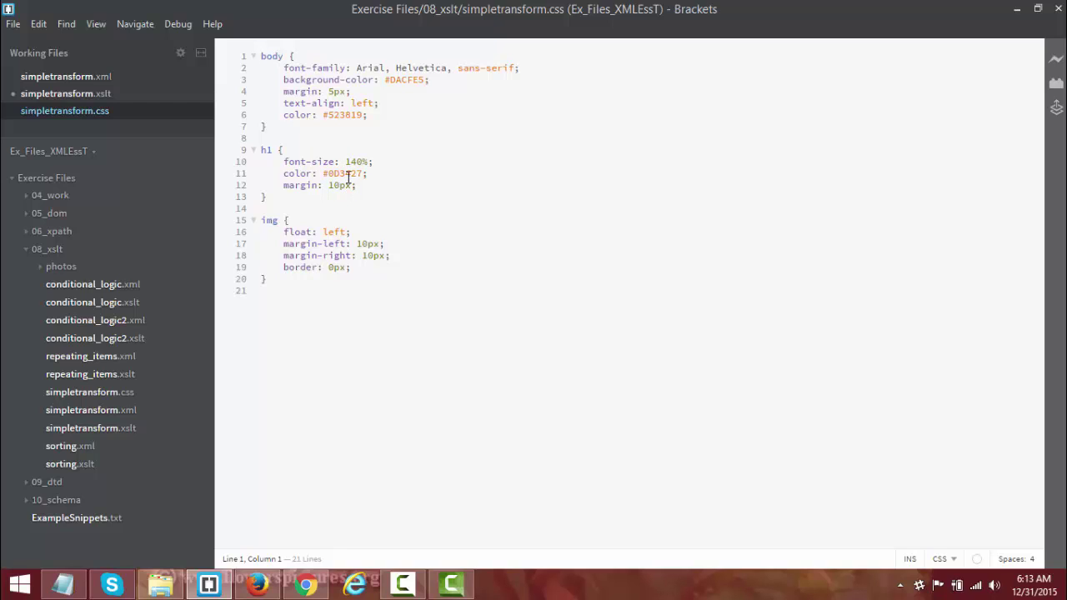
left_click(348, 173)
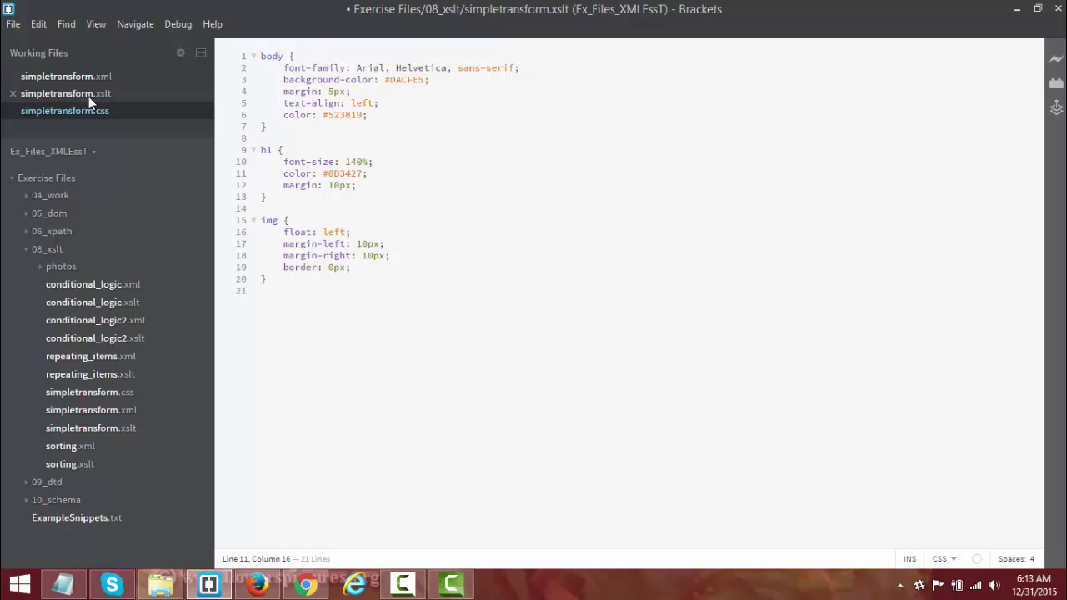
Paste the simpletransform.css stylesheet link after the title in simpletransform.xslt and save.
left_click(65, 93)
left_click(367, 208)
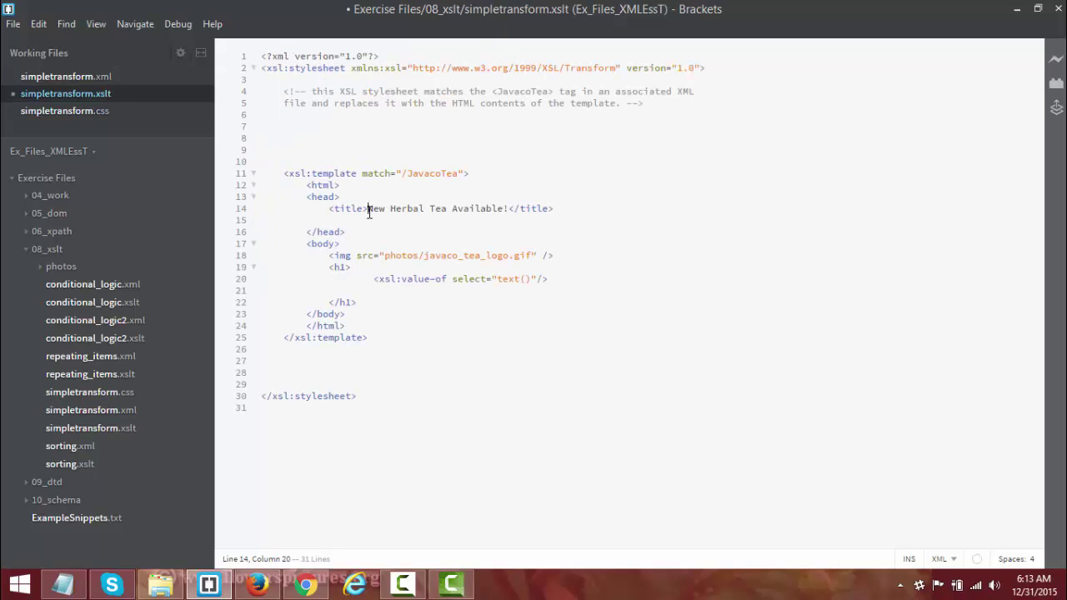
type("<link rel=\"stylesheet\" href=\"simpletransform.css\"/>")
key("ctrl+s")
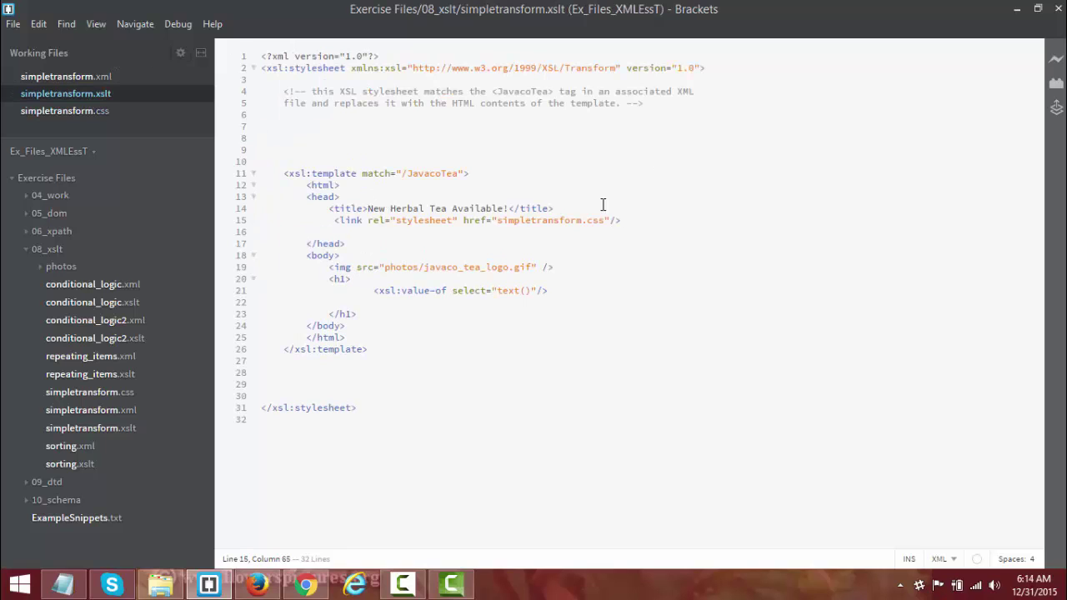
left_click(160, 583)
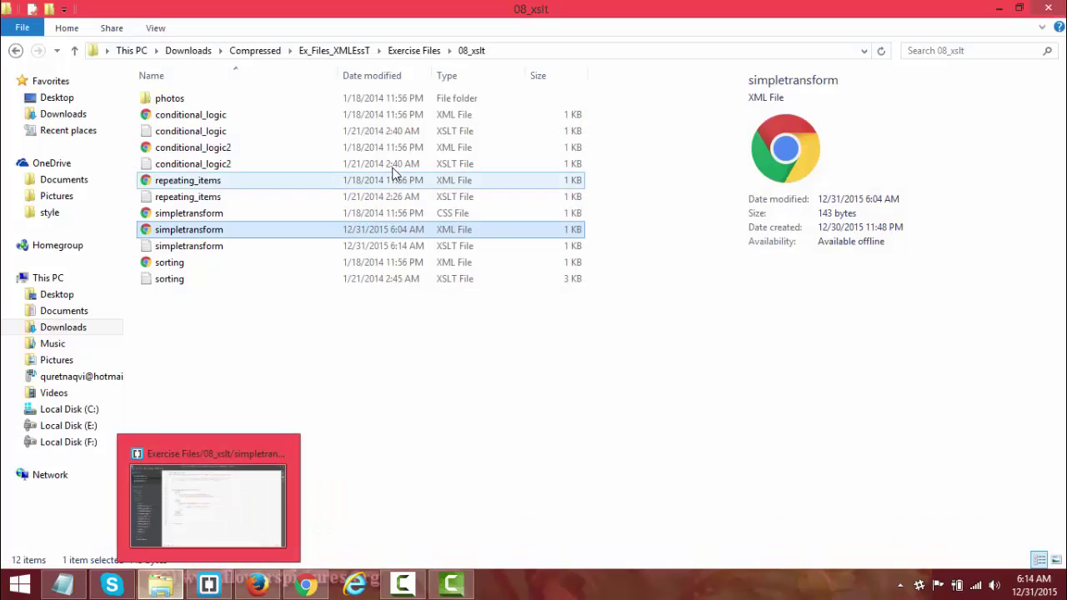
Bring up the context menu for simpletransform.xml to open it with another program.
right_click(357, 232)
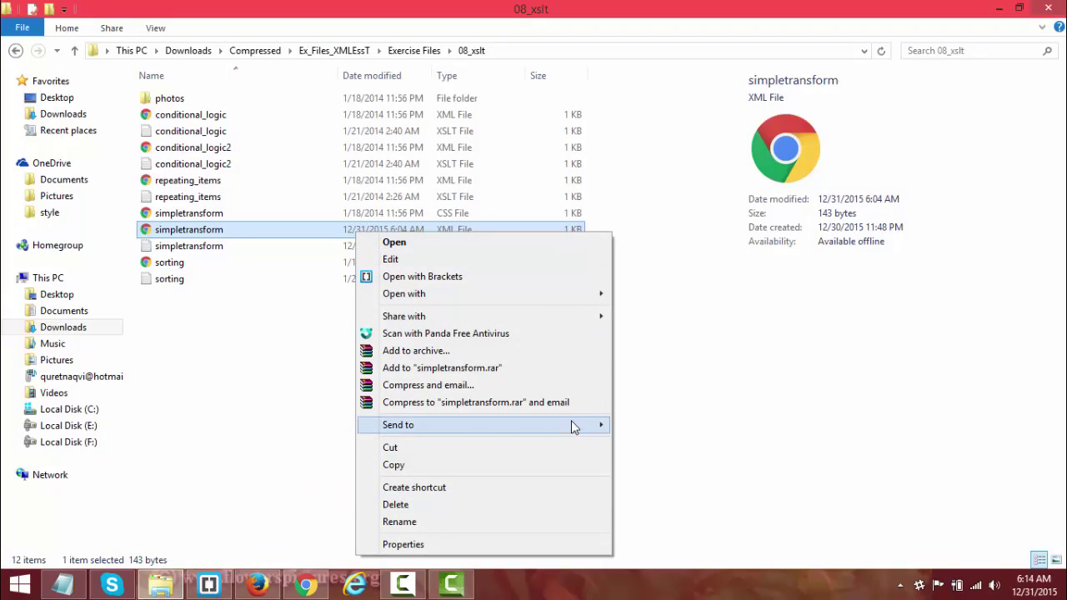
mouse_move(404, 293)
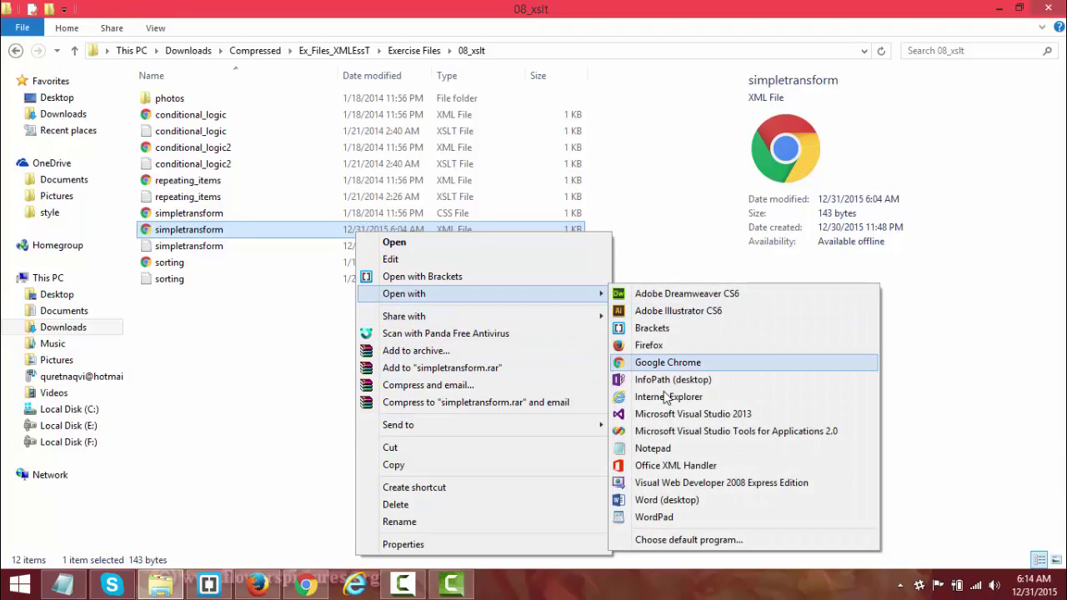
Open simpletransform.xml in Firefox and compare the unstyled tab with the lavender-styled page.
left_click(706, 345)
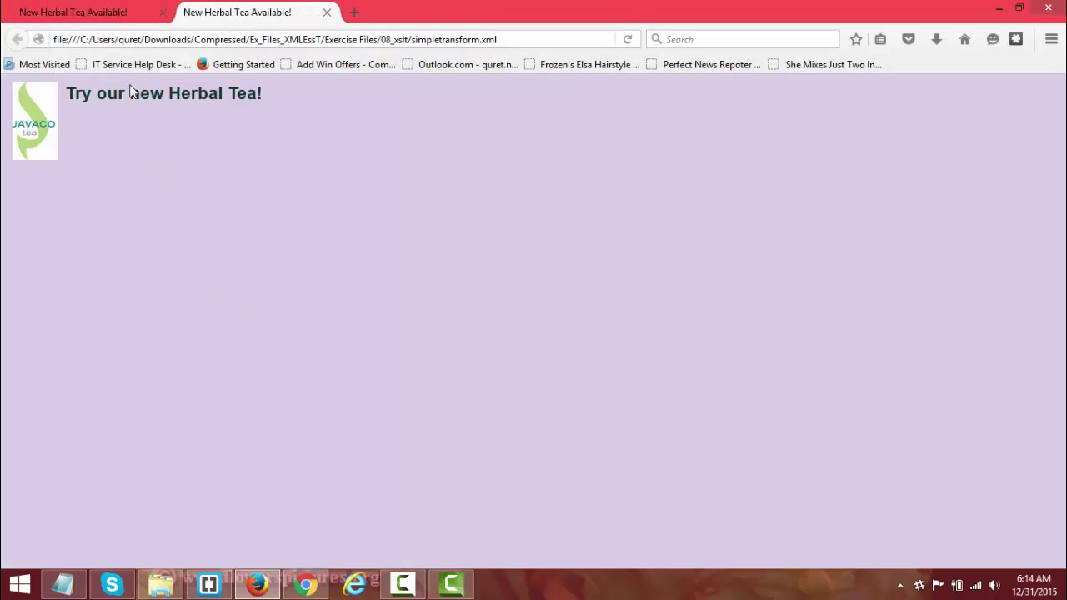
left_click(83, 11)
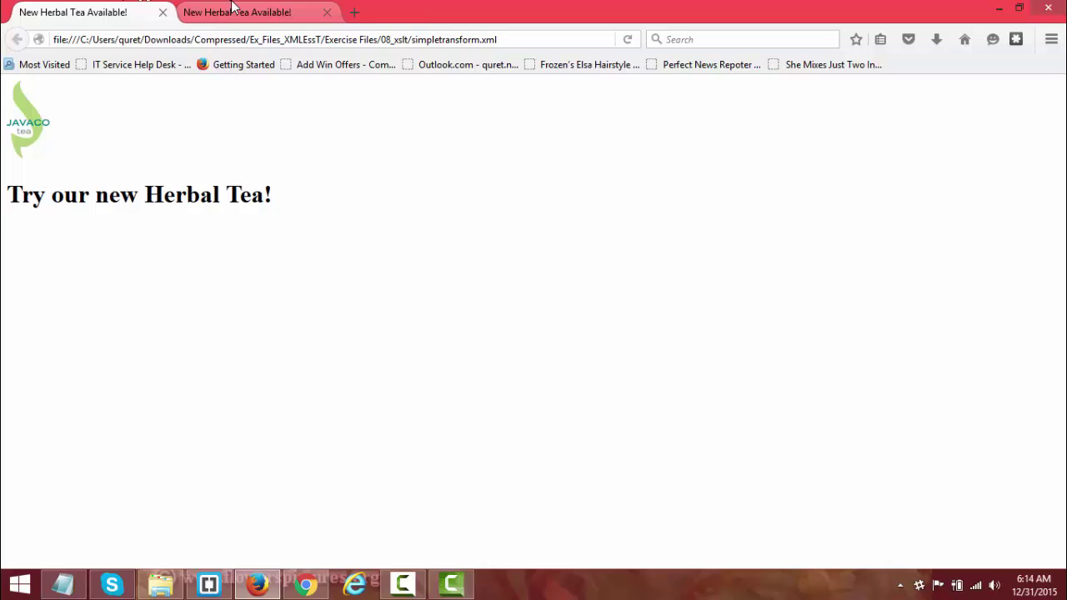
left_click(231, 11)
left_click(86, 16)
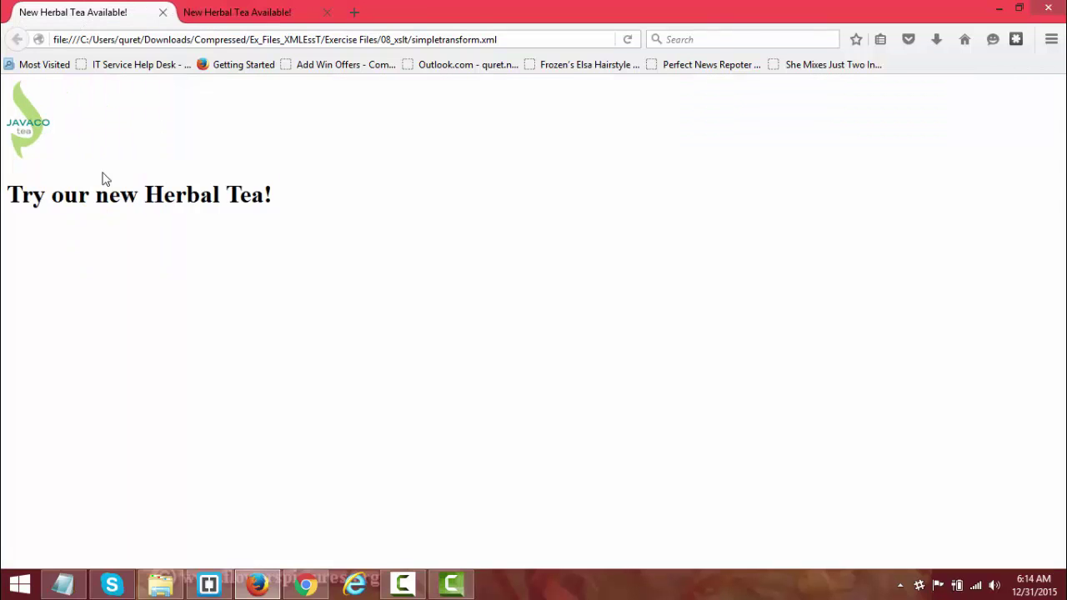
left_click(236, 11)
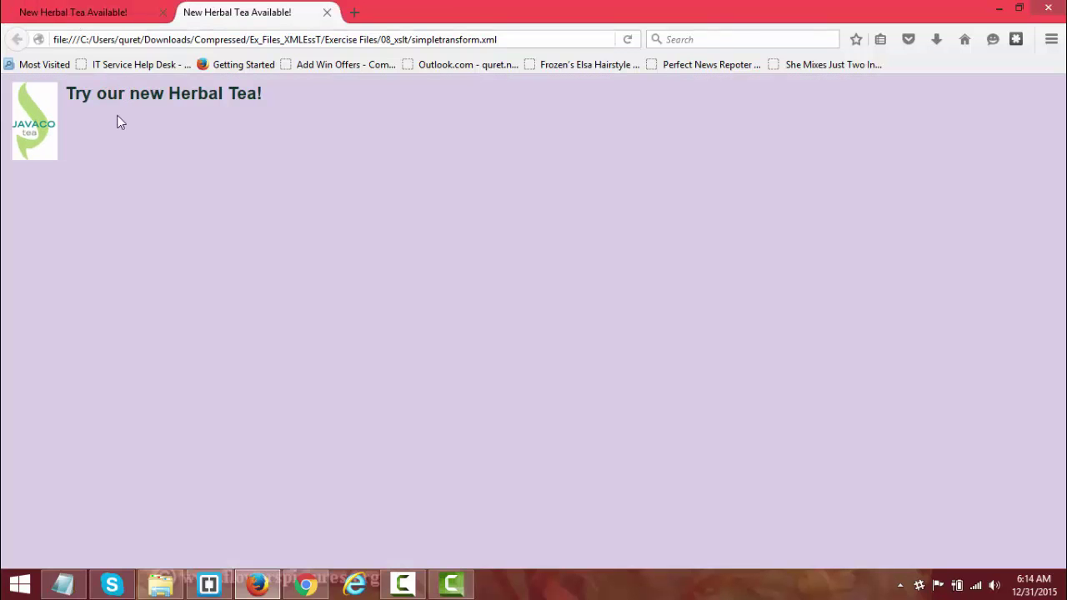
left_click(83, 11)
left_click(237, 12)
left_click(408, 587)
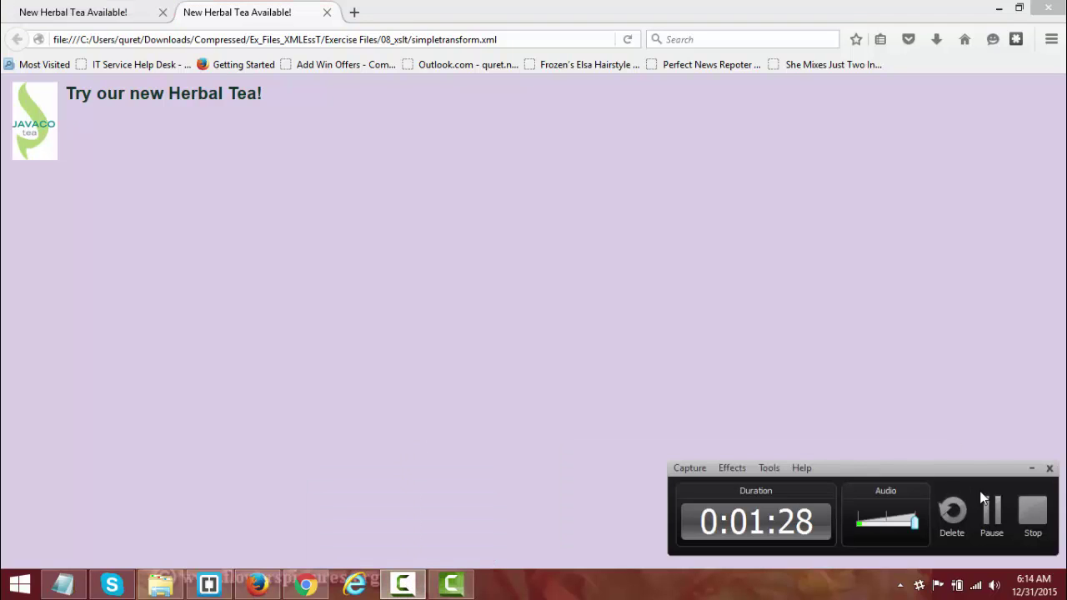
left_click(1033, 521)
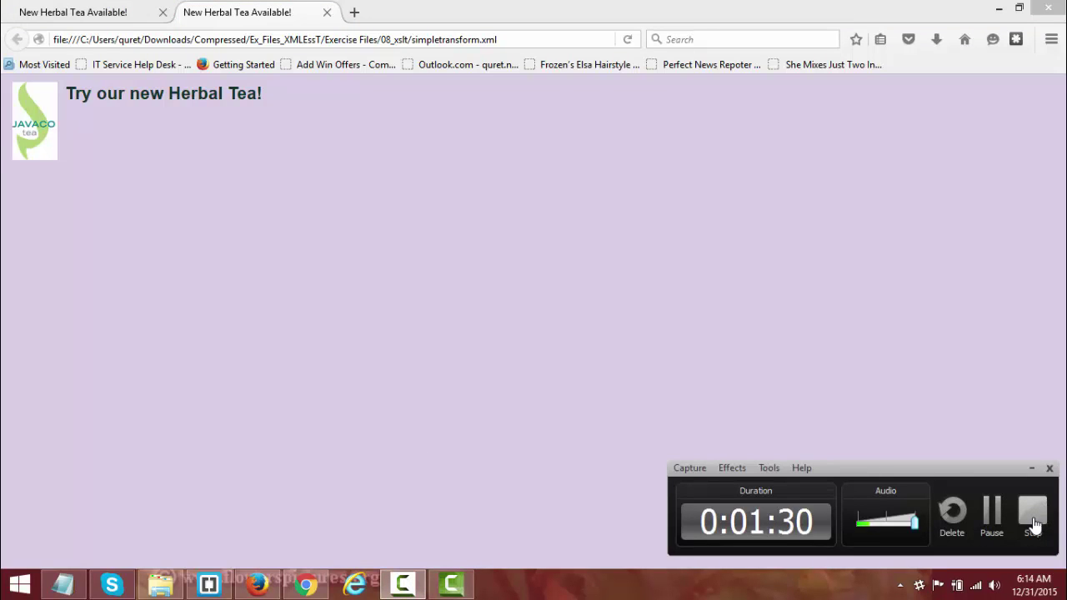